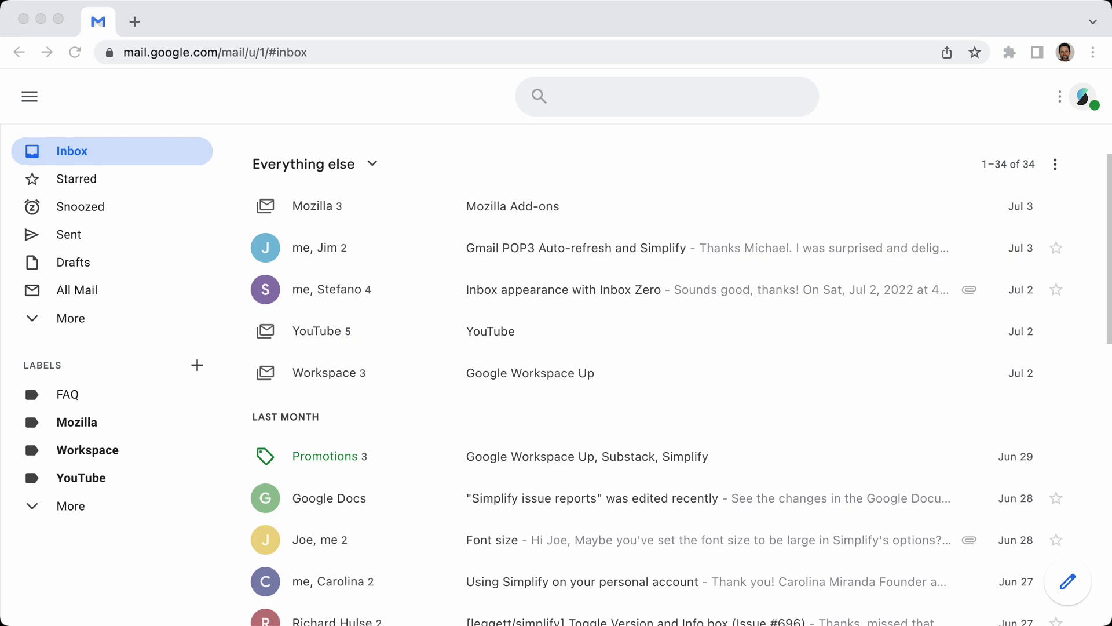
- Expand the Mozilla Add-ons bundle at the top of the inbox to show its messages
{"action": "left_click", "coordinate": [509, 141]}
{"action": "key", "text": "k"}
{"action": "key", "text": "k"}
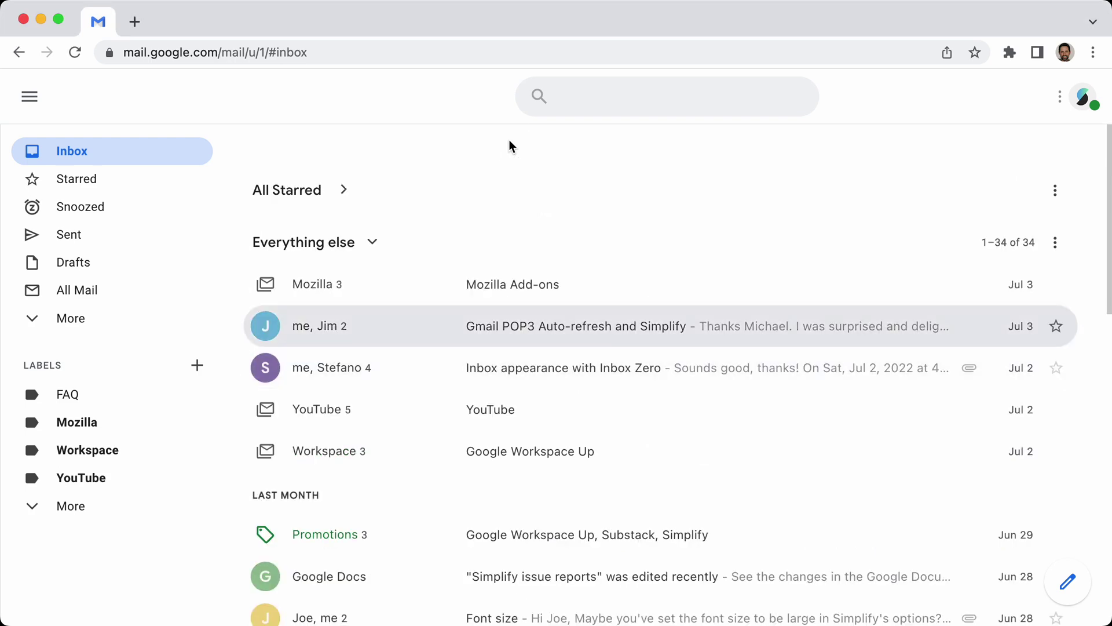
{"action": "scroll", "coordinate": [510, 140], "scroll_direction": "down", "scroll_amount": 3}
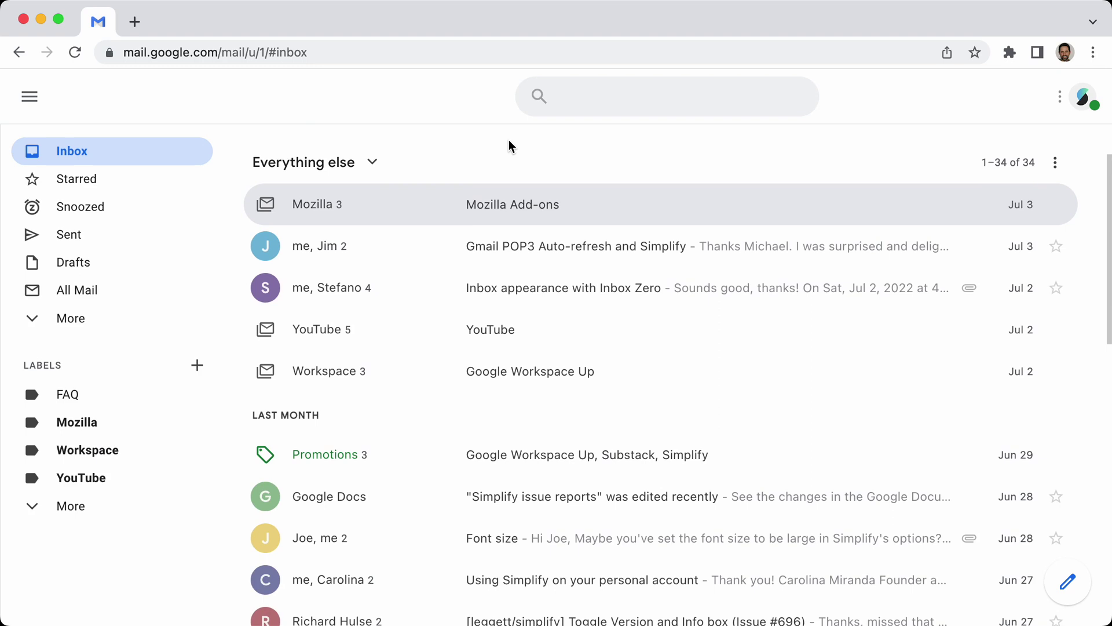
{"action": "key", "text": "o"}
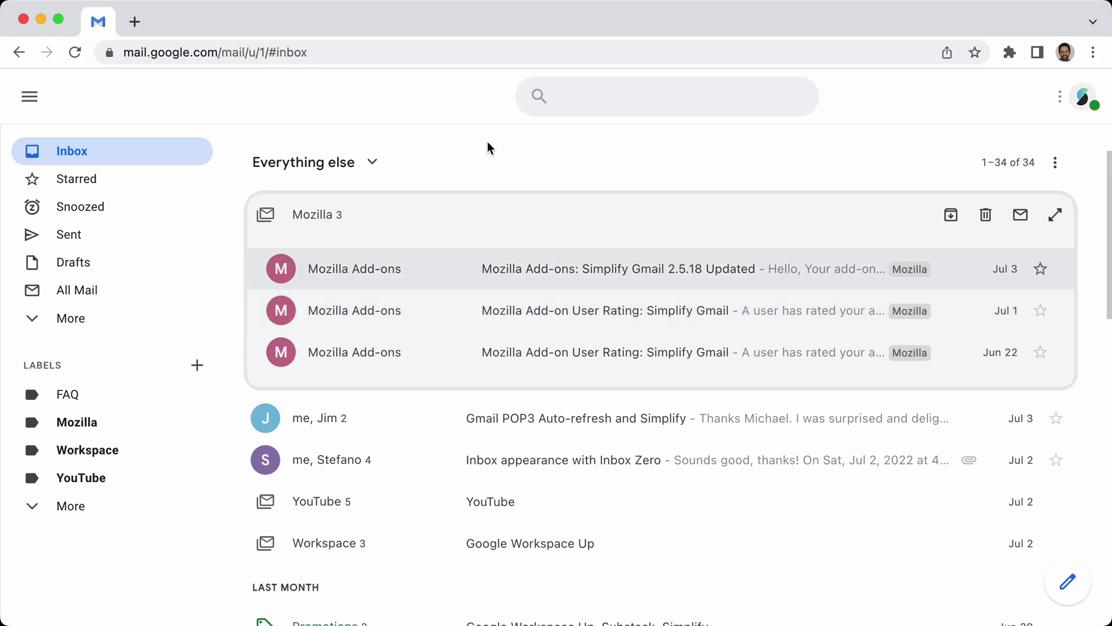
- Archive the two newest Mozilla Add-ons conversations, leaving one in the bundle
{"action": "key", "text": "e"}
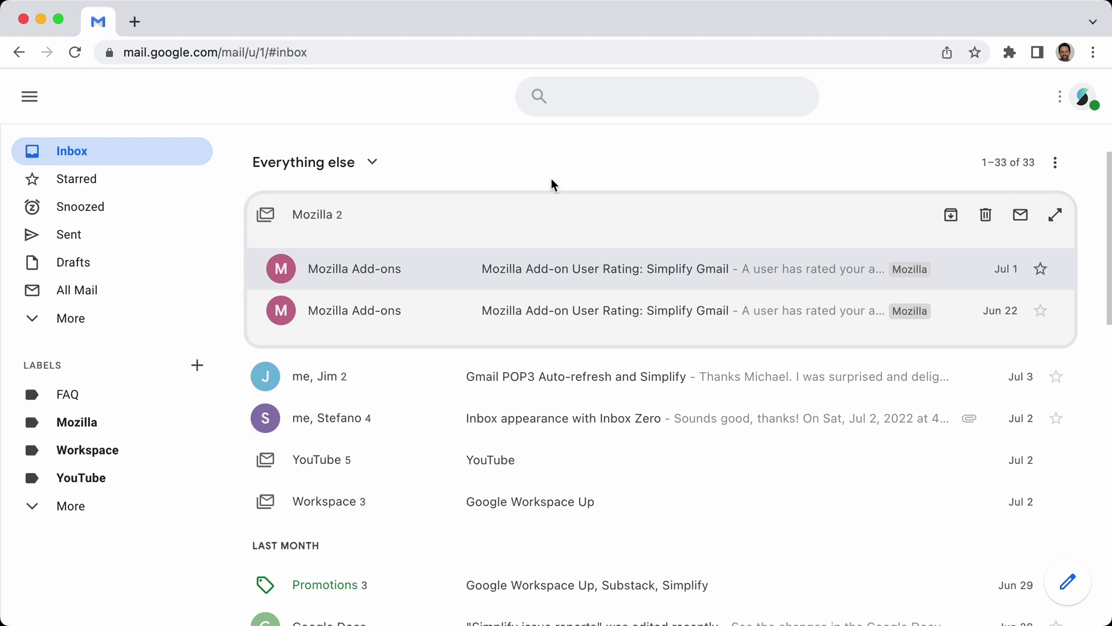
{"action": "key", "text": "x"}
{"action": "key", "text": "e"}
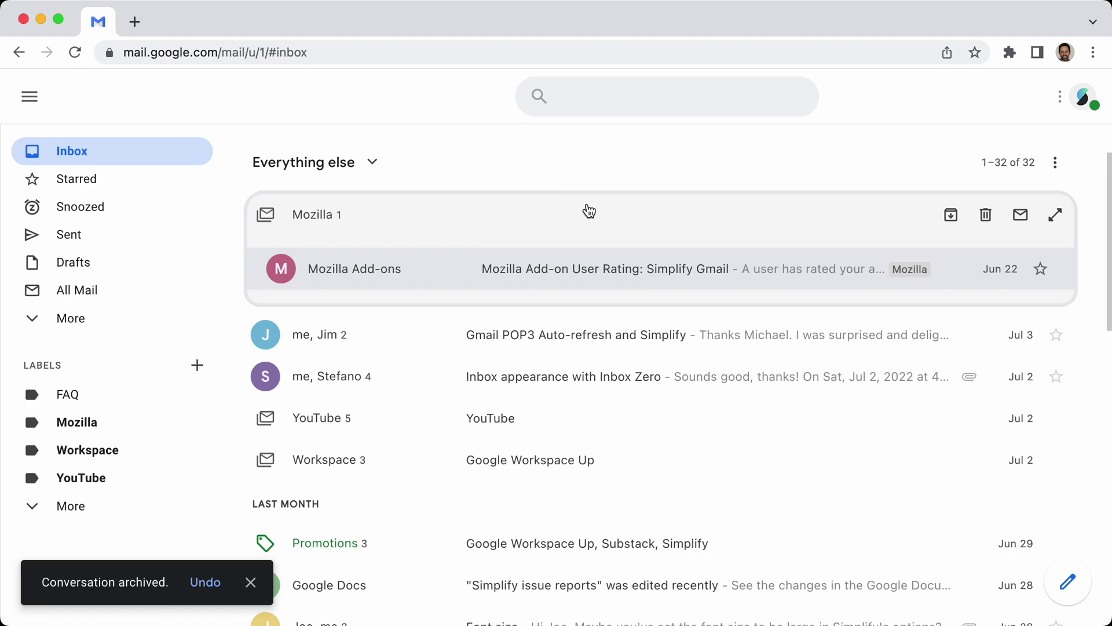
- Collapse the Mozilla bundle and refresh, so its Jun 22 rating email sits among dated conversations
{"action": "left_click", "coordinate": [519, 220]}
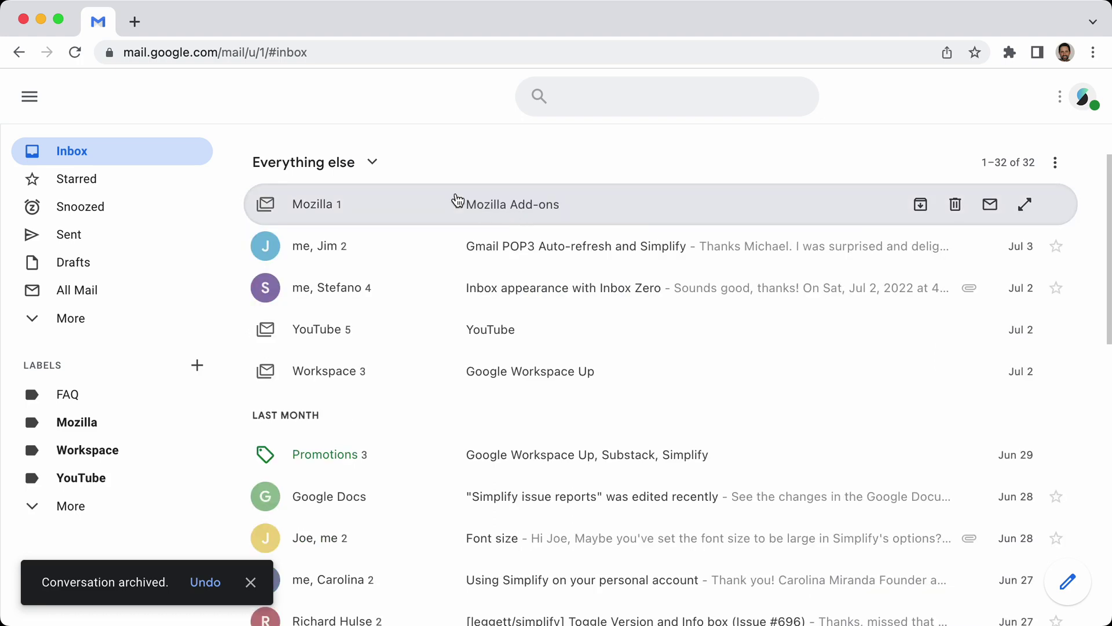
{"action": "left_click", "coordinate": [318, 97]}
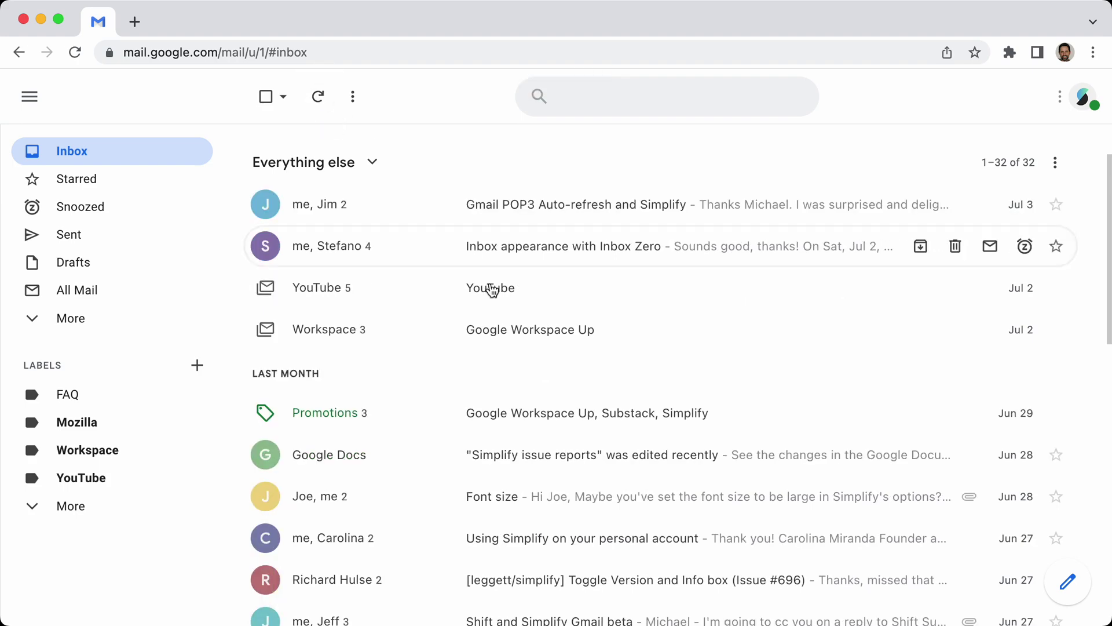
{"action": "scroll", "coordinate": [551, 362], "scroll_direction": "down", "scroll_amount": 5}
{"action": "scroll", "coordinate": [573, 371], "scroll_direction": "down", "scroll_amount": 7}
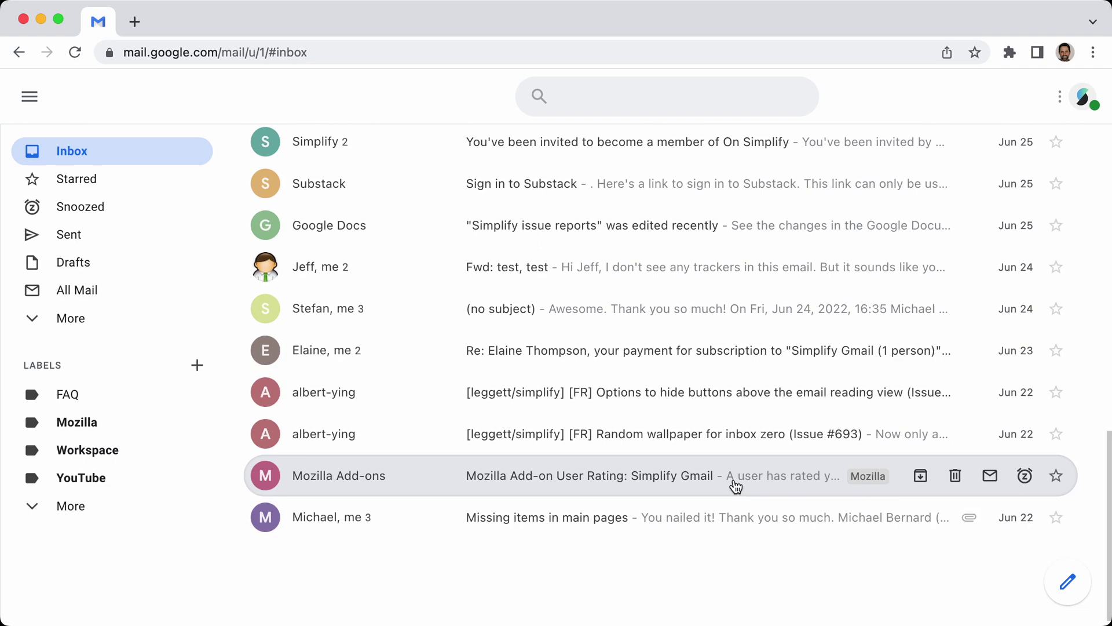
{"action": "scroll", "coordinate": [561, 486], "scroll_direction": "up", "scroll_amount": 12}
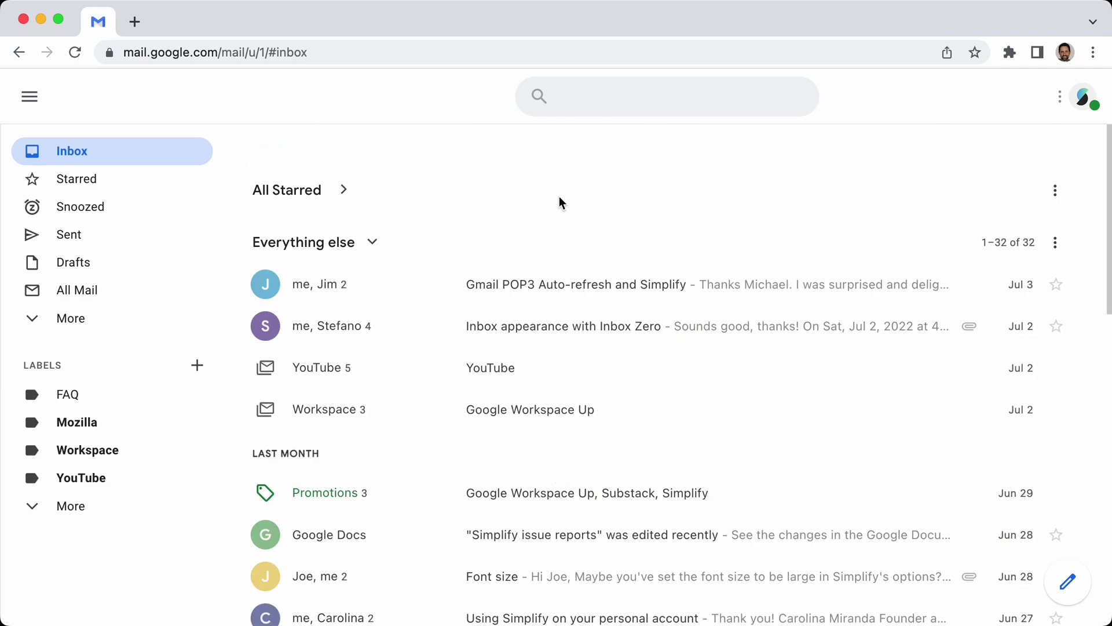
{"action": "scroll", "coordinate": [558, 195], "scroll_direction": "down", "scroll_amount": 3}
{"action": "scroll", "coordinate": [559, 196], "scroll_direction": "up", "scroll_amount": 2}
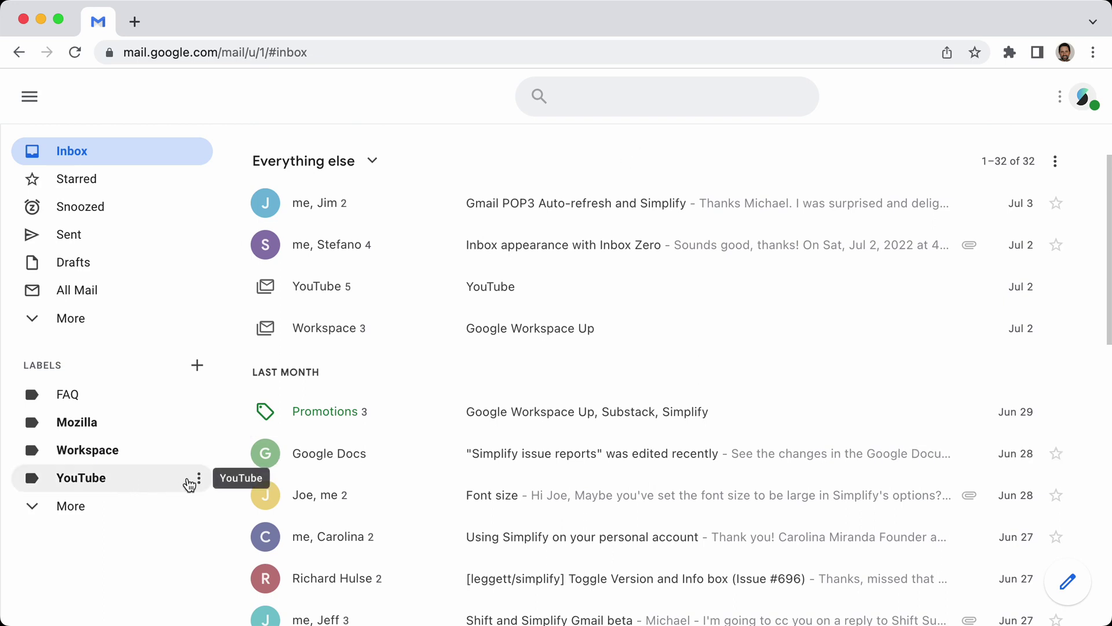
- Switch the YouTube label to Hide, then Show in the message list, and uncheck its Bundle option
{"action": "left_click", "coordinate": [198, 479]}
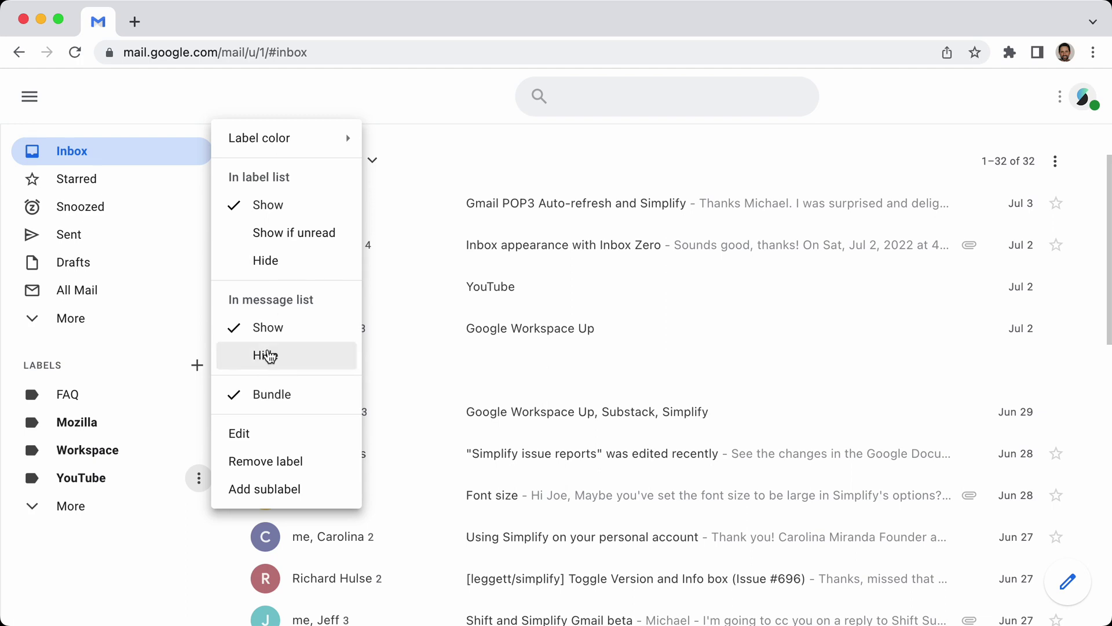
{"action": "left_click", "coordinate": [270, 355]}
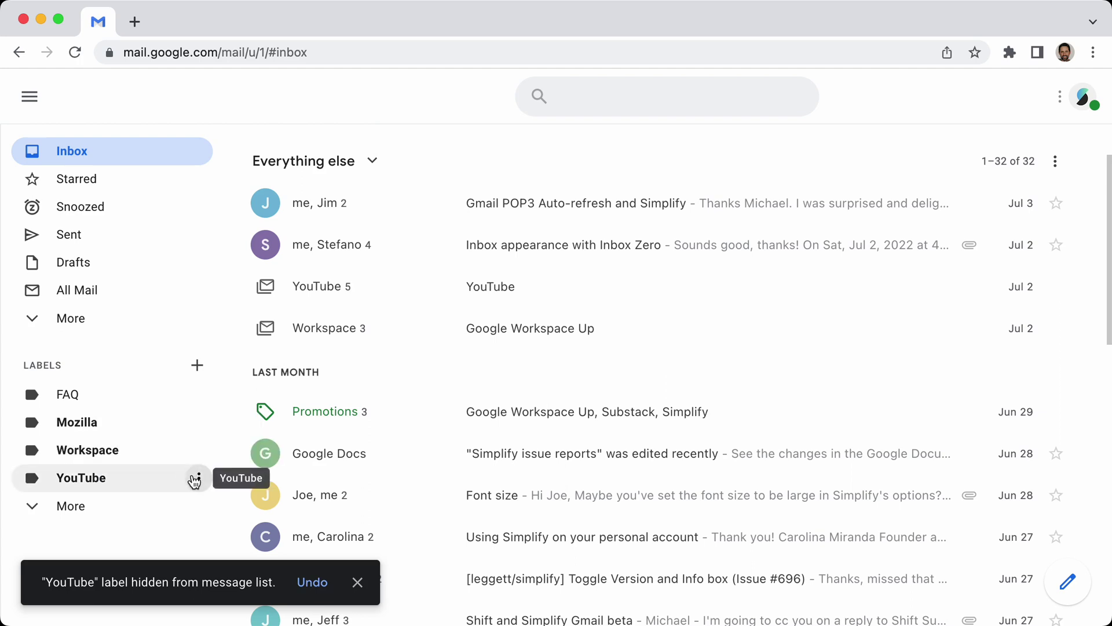
{"action": "left_click", "coordinate": [198, 478]}
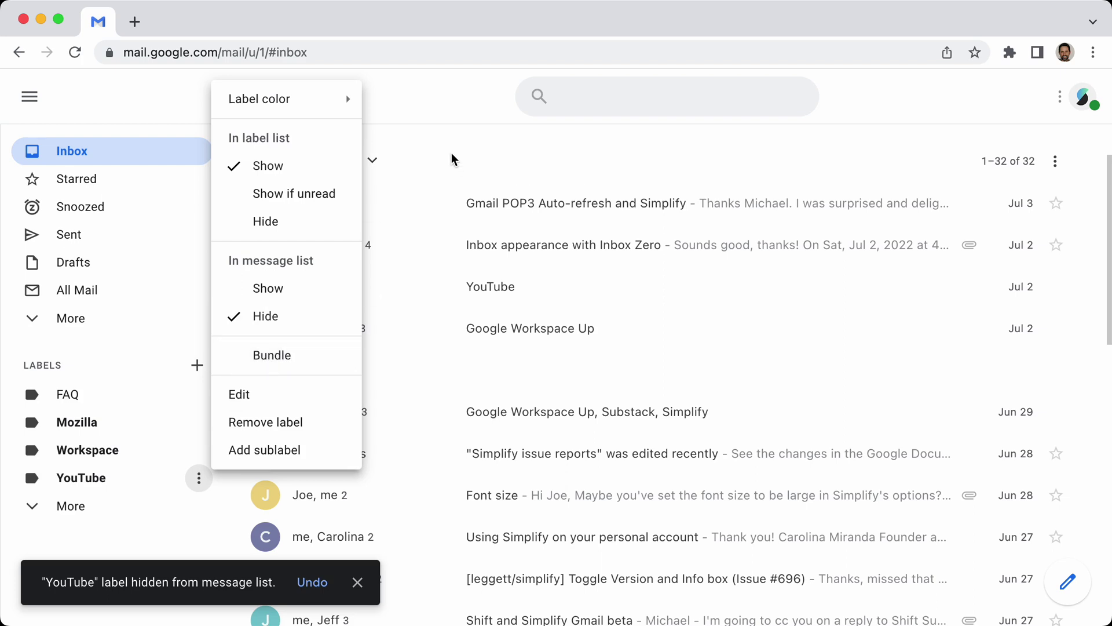
{"action": "left_click", "coordinate": [270, 289]}
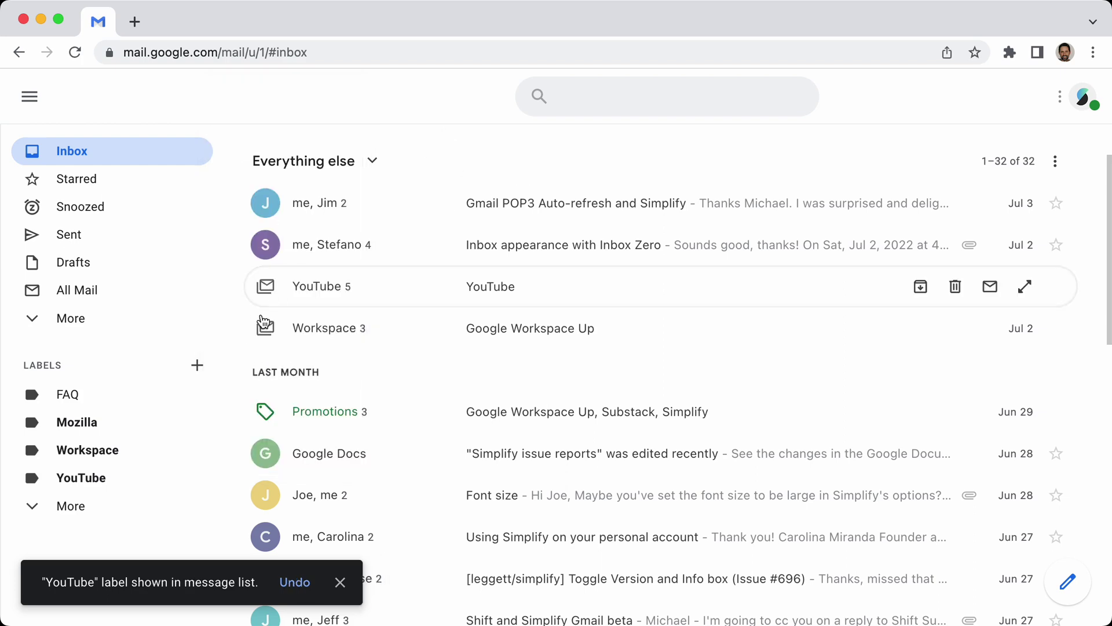
{"action": "left_click", "coordinate": [198, 478]}
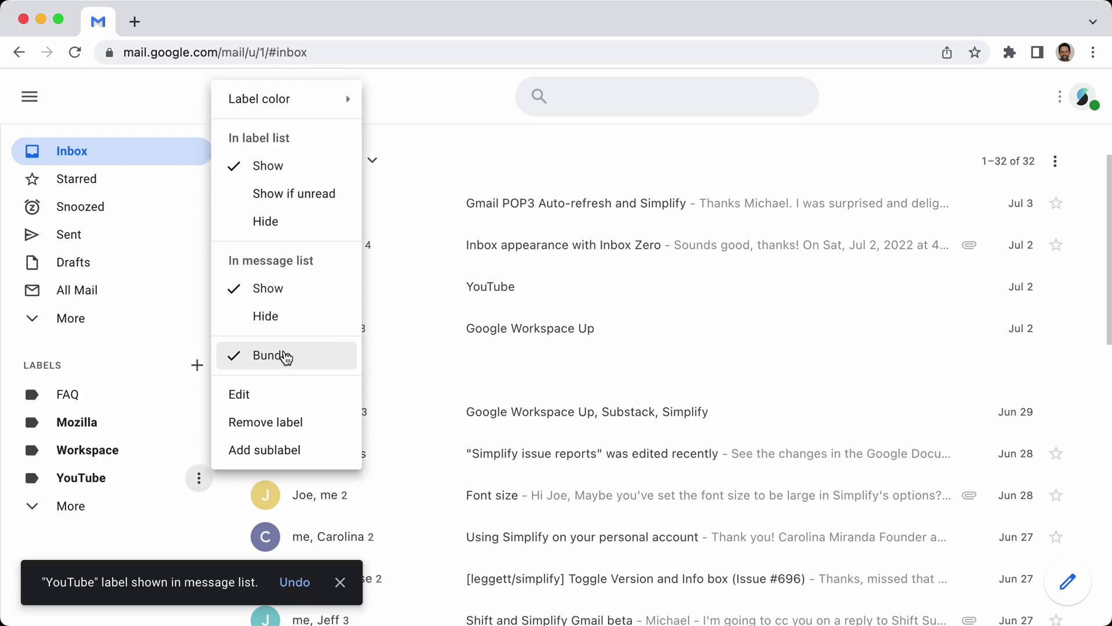
{"action": "left_click", "coordinate": [276, 356]}
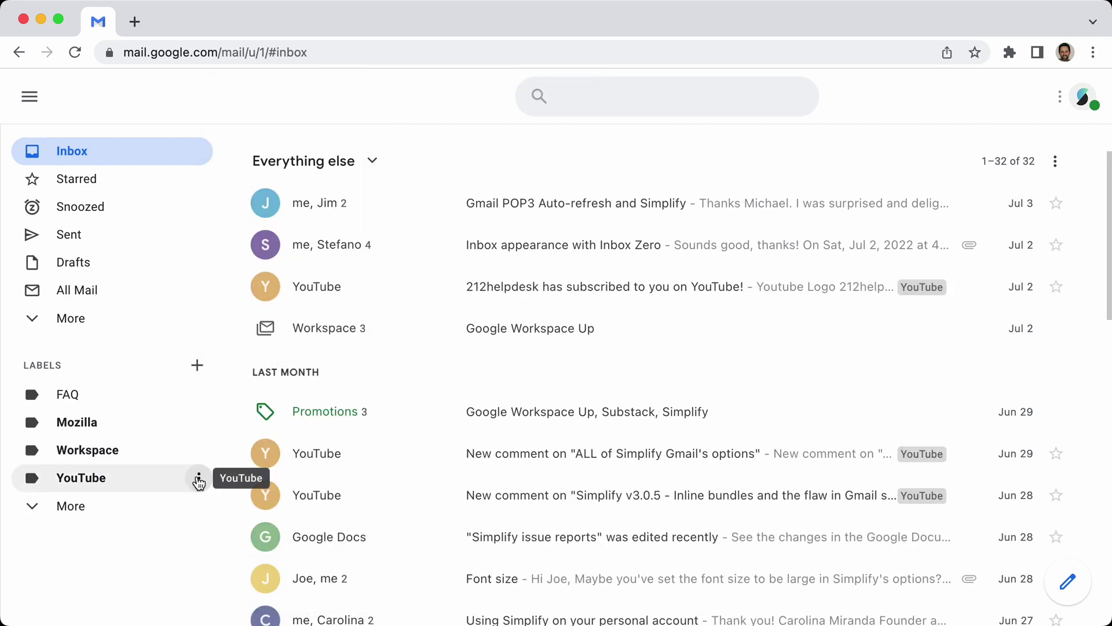
{"action": "left_click", "coordinate": [198, 480]}
{"action": "left_click", "coordinate": [241, 306]}
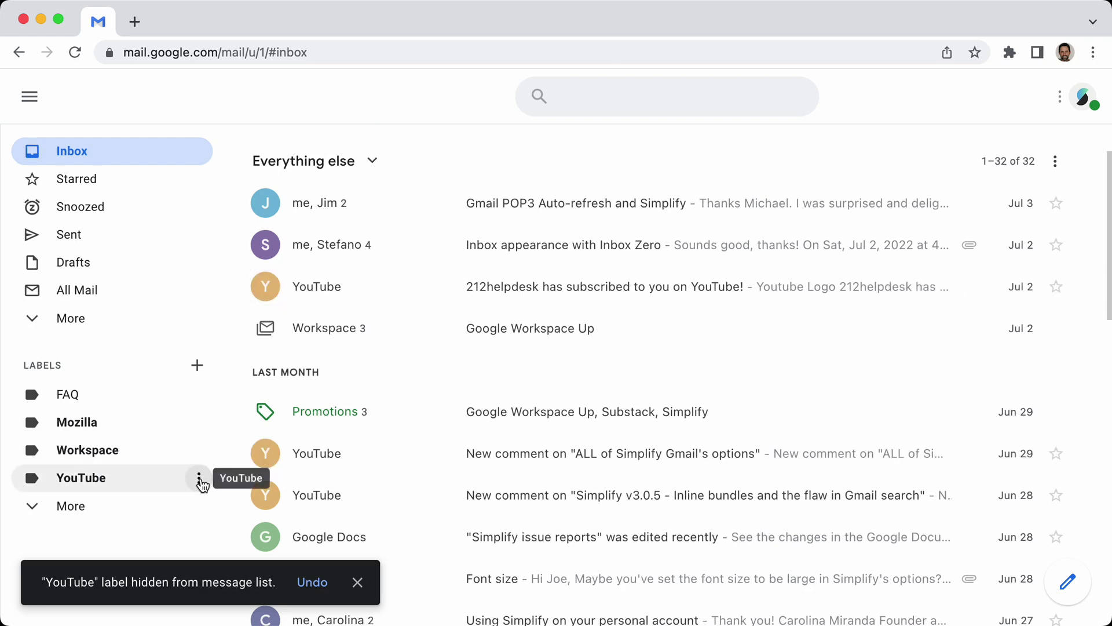
{"action": "left_click", "coordinate": [199, 481]}
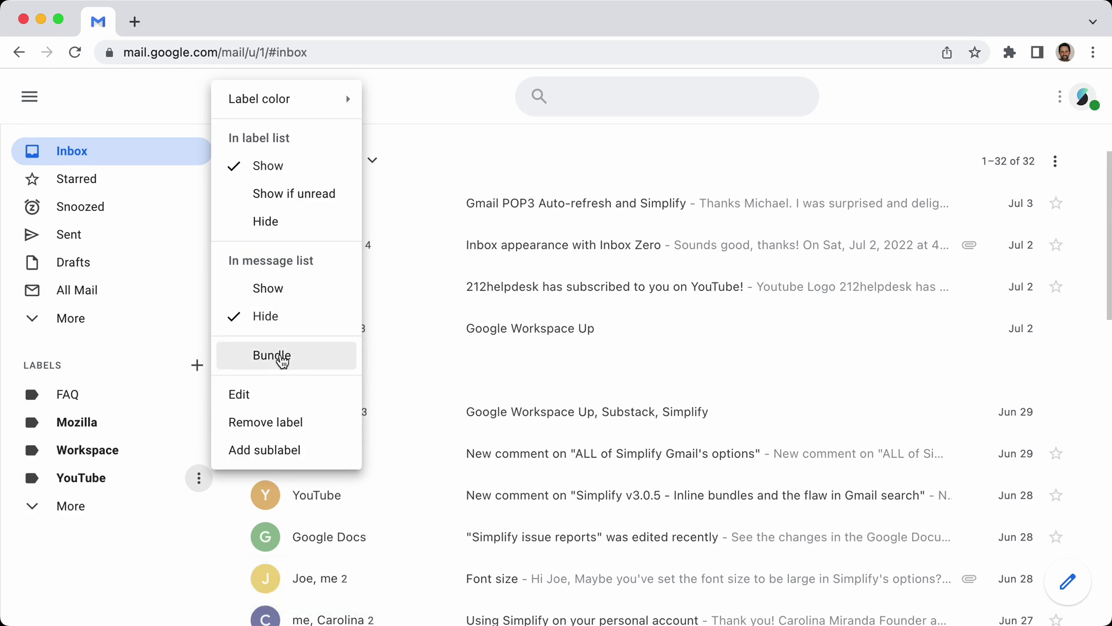
{"action": "left_click", "coordinate": [282, 361]}
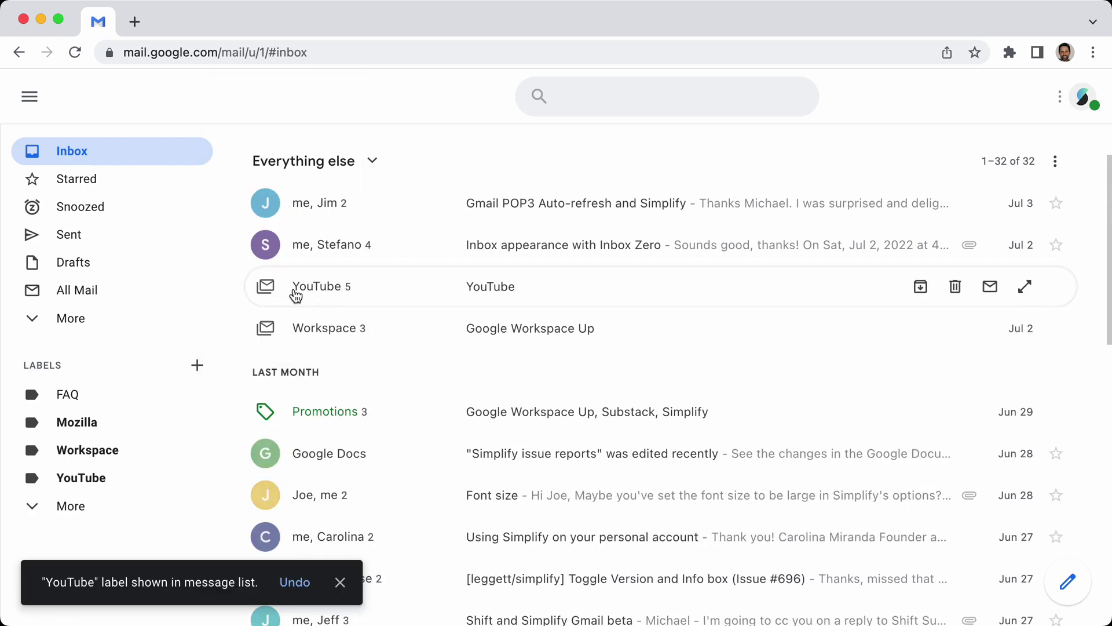
{"action": "left_click", "coordinate": [198, 481]}
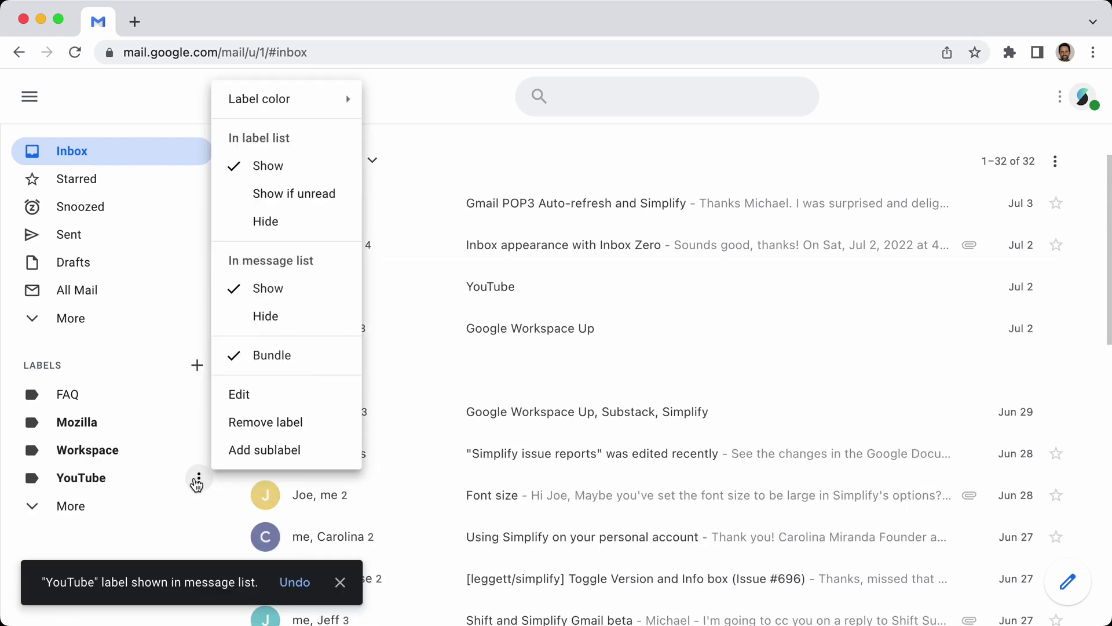
{"action": "left_click", "coordinate": [258, 321]}
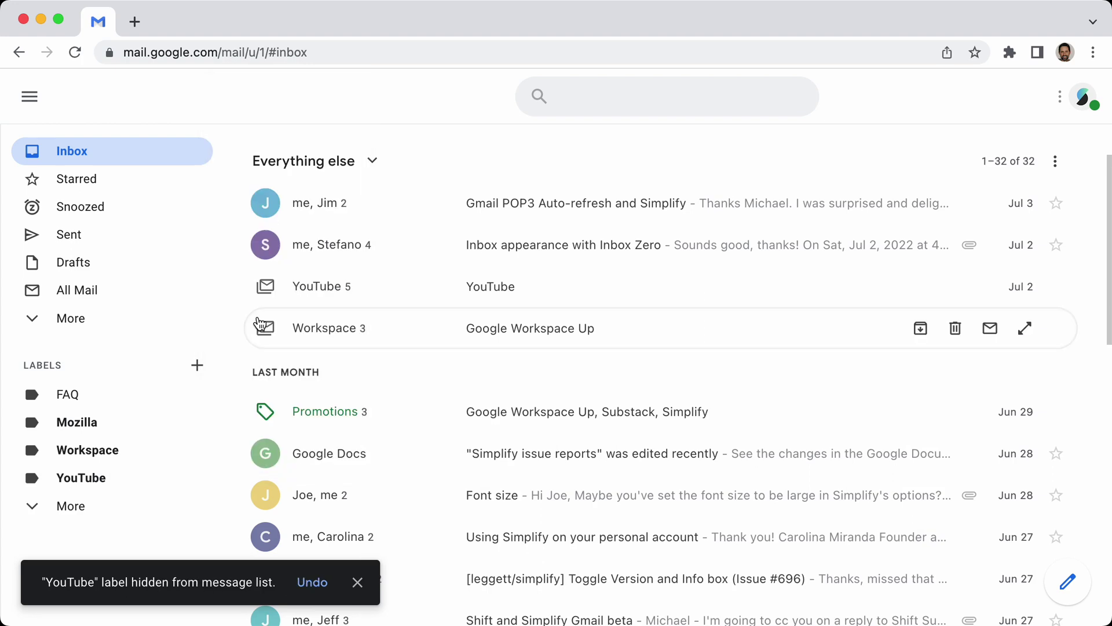
{"action": "left_click", "coordinate": [324, 99]}
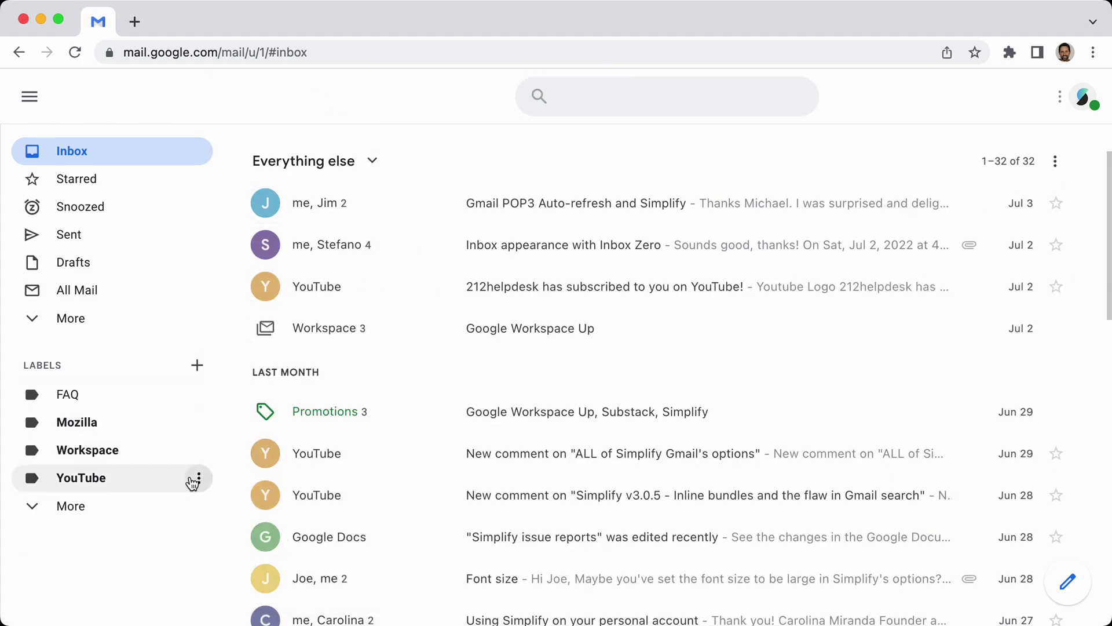
{"action": "left_click", "coordinate": [195, 481]}
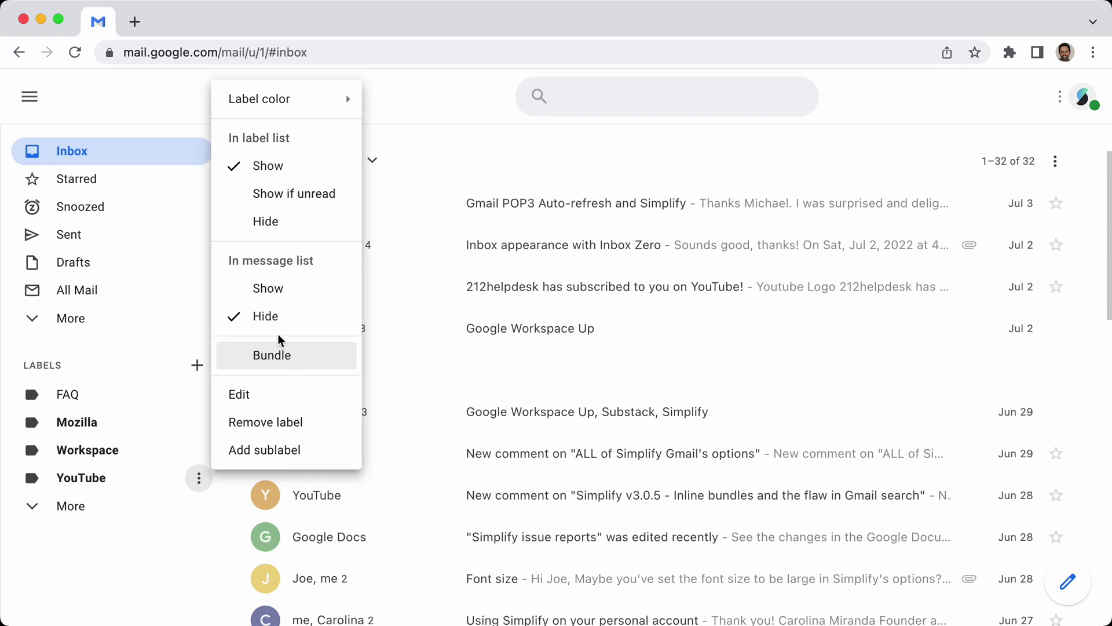
{"action": "left_click", "coordinate": [275, 354]}
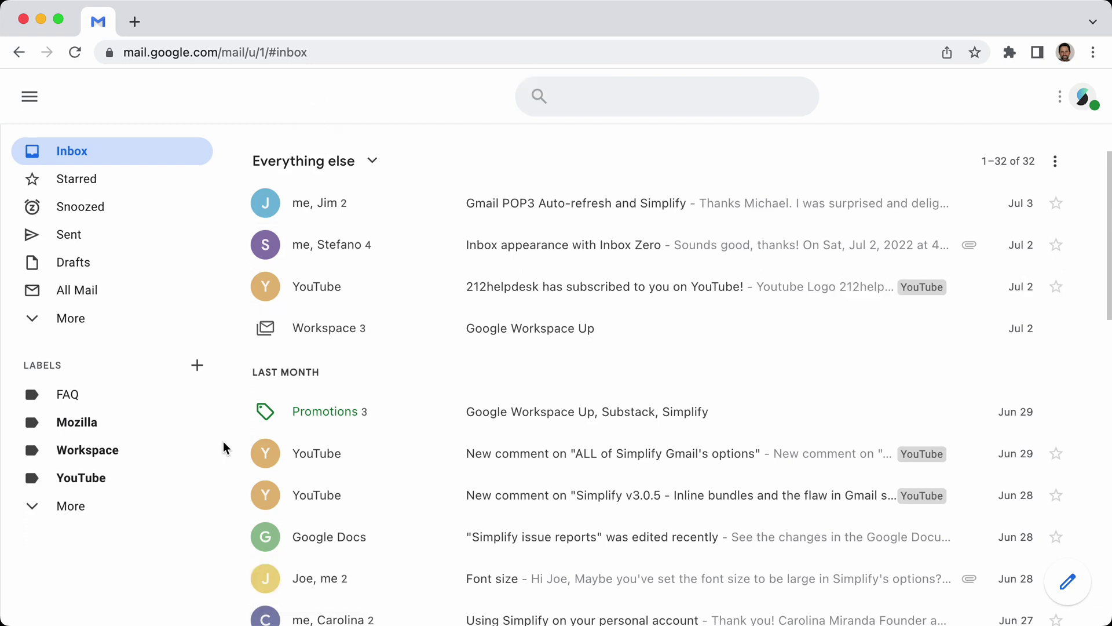
- Re-enable Bundle for the YouTube label and confirm it stays checked in the label menu
{"action": "left_click", "coordinate": [199, 478]}
{"action": "left_click", "coordinate": [264, 363]}
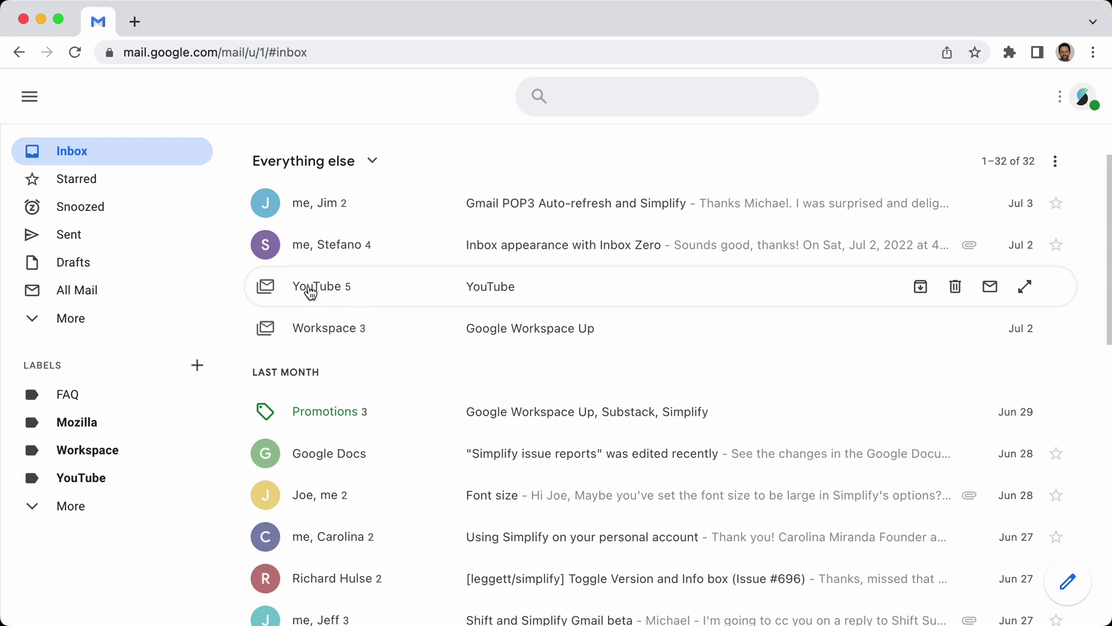
{"action": "left_click", "coordinate": [198, 481]}
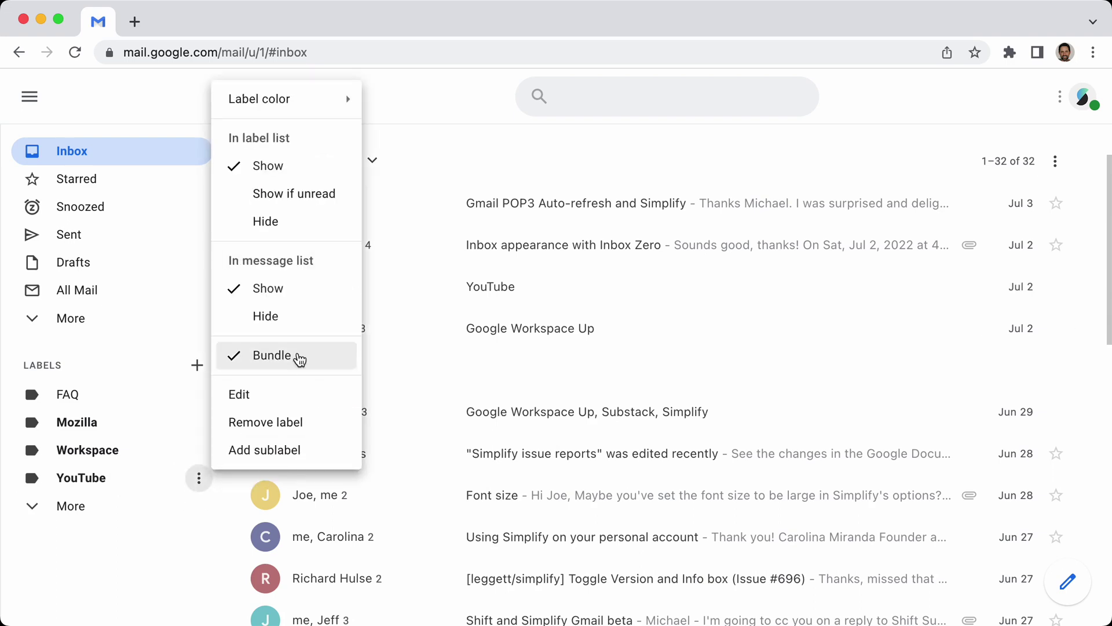
{"action": "left_click", "coordinate": [202, 483]}
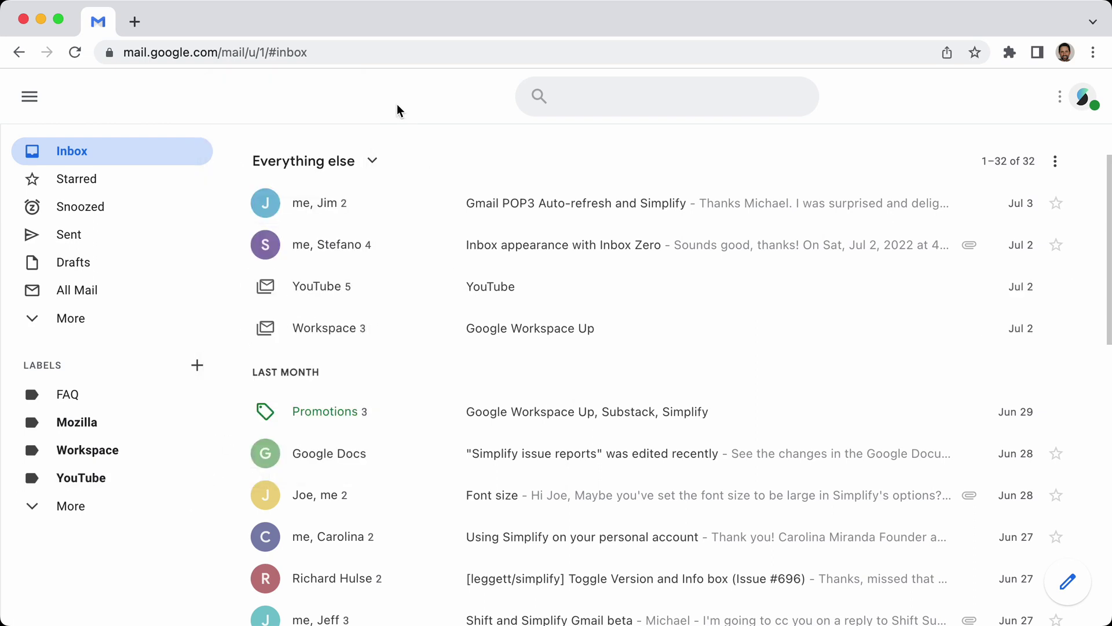
{"action": "left_click", "coordinate": [197, 482]}
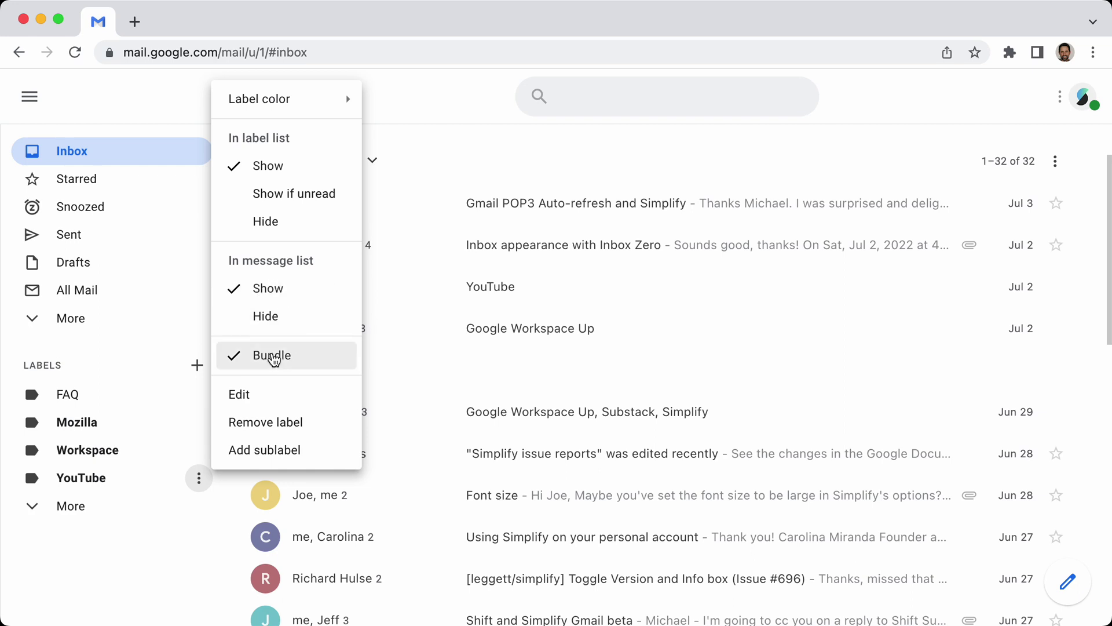
{"action": "left_click", "coordinate": [452, 116]}
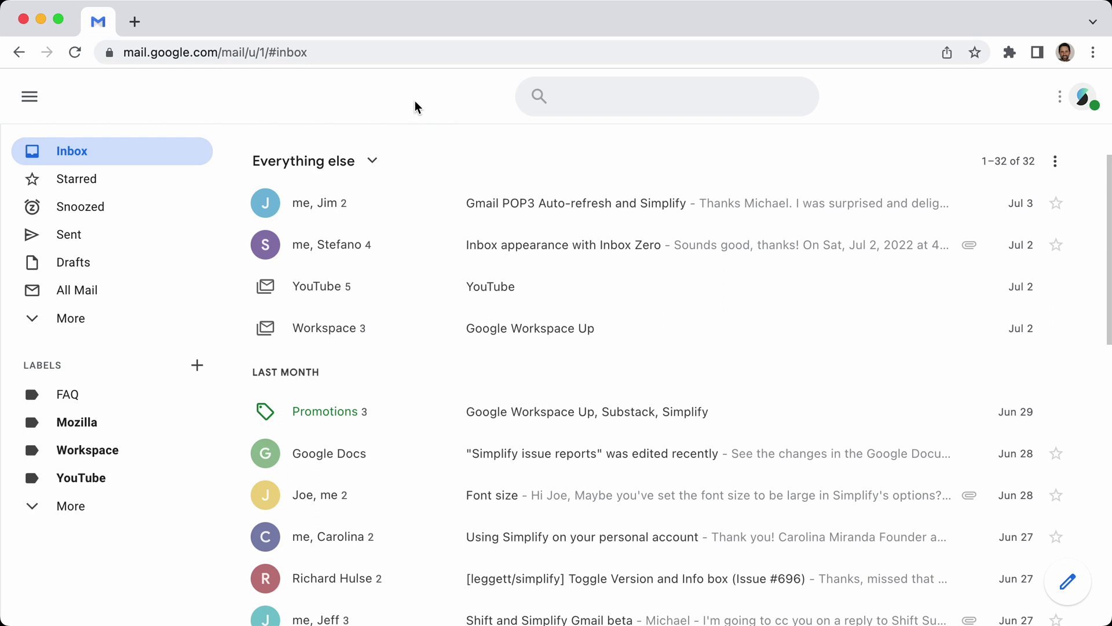
- Return from the Simplify issue-reporting page to the Gmail inbox tab
{"action": "mouse_move", "coordinate": [1037, 105]}
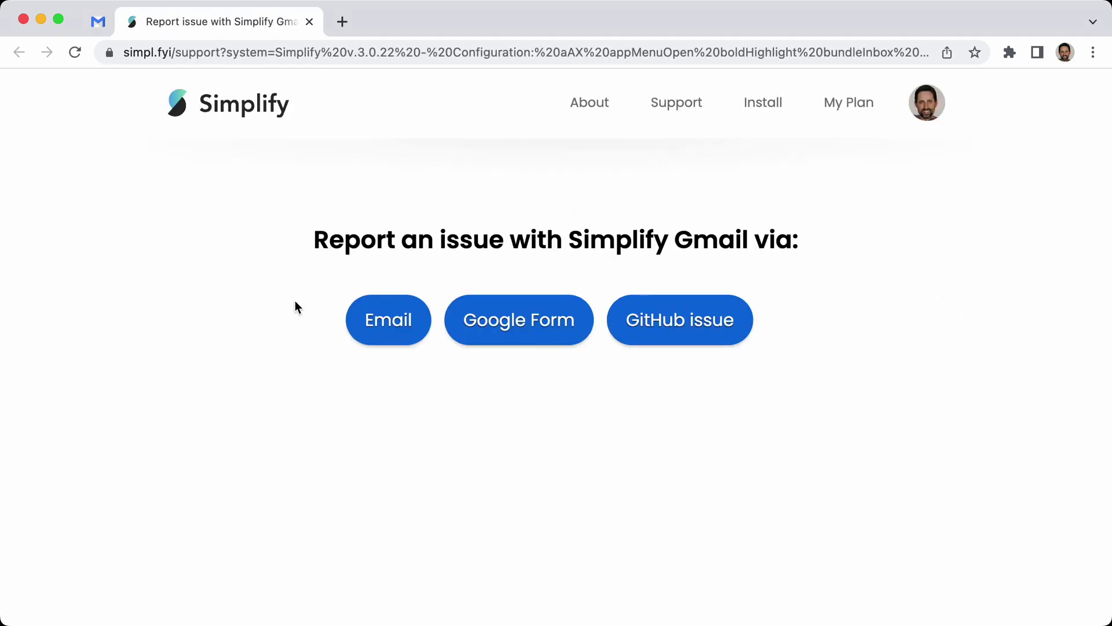
{"action": "left_click", "coordinate": [100, 22]}
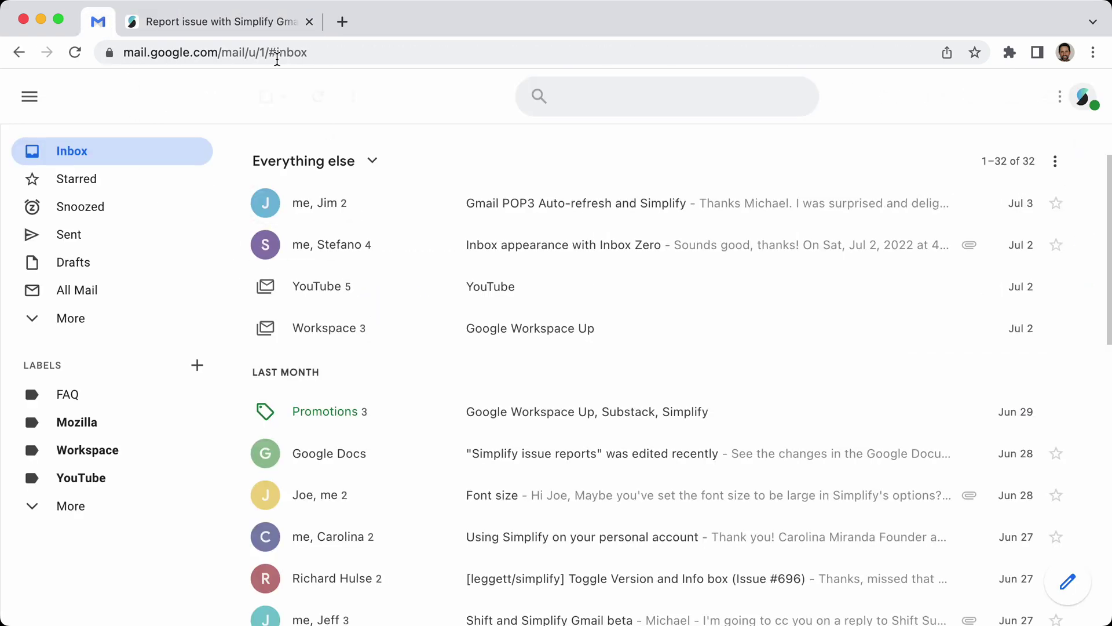